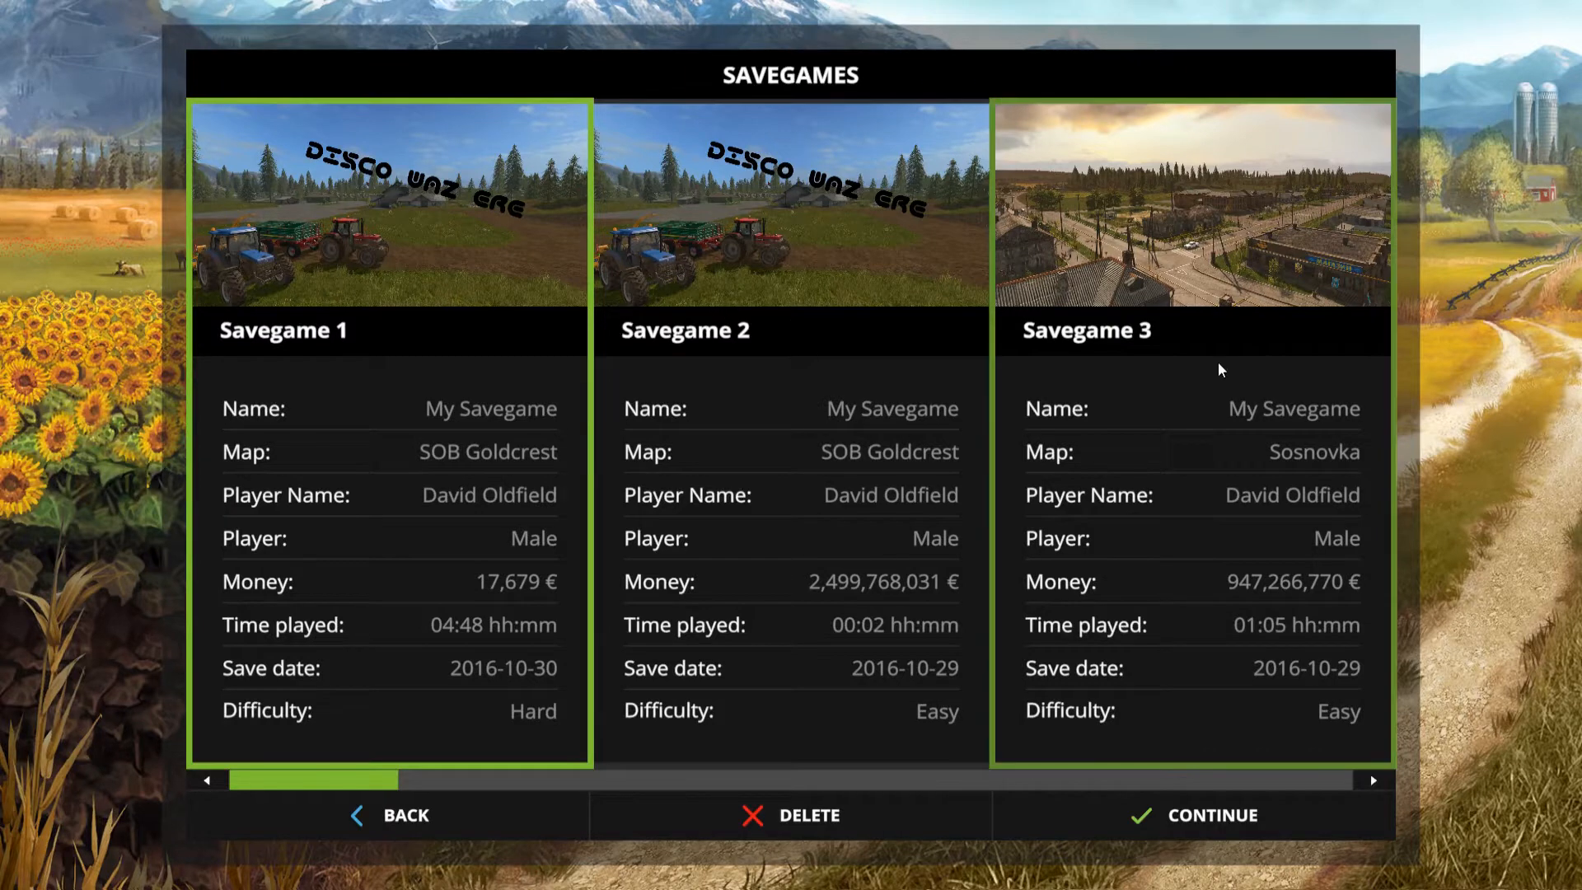
- Load Savegame 3 on Sosnovka and continue past the missing-DLC warning
left_click(1218, 362)
left_click(739, 641)
- Tick BuyBales active in the Mods/DLC list and back out to the main menu
left_click(1310, 372)
left_click(1249, 319)
left_click(938, 819)
left_click(965, 822)
left_click(1304, 302)
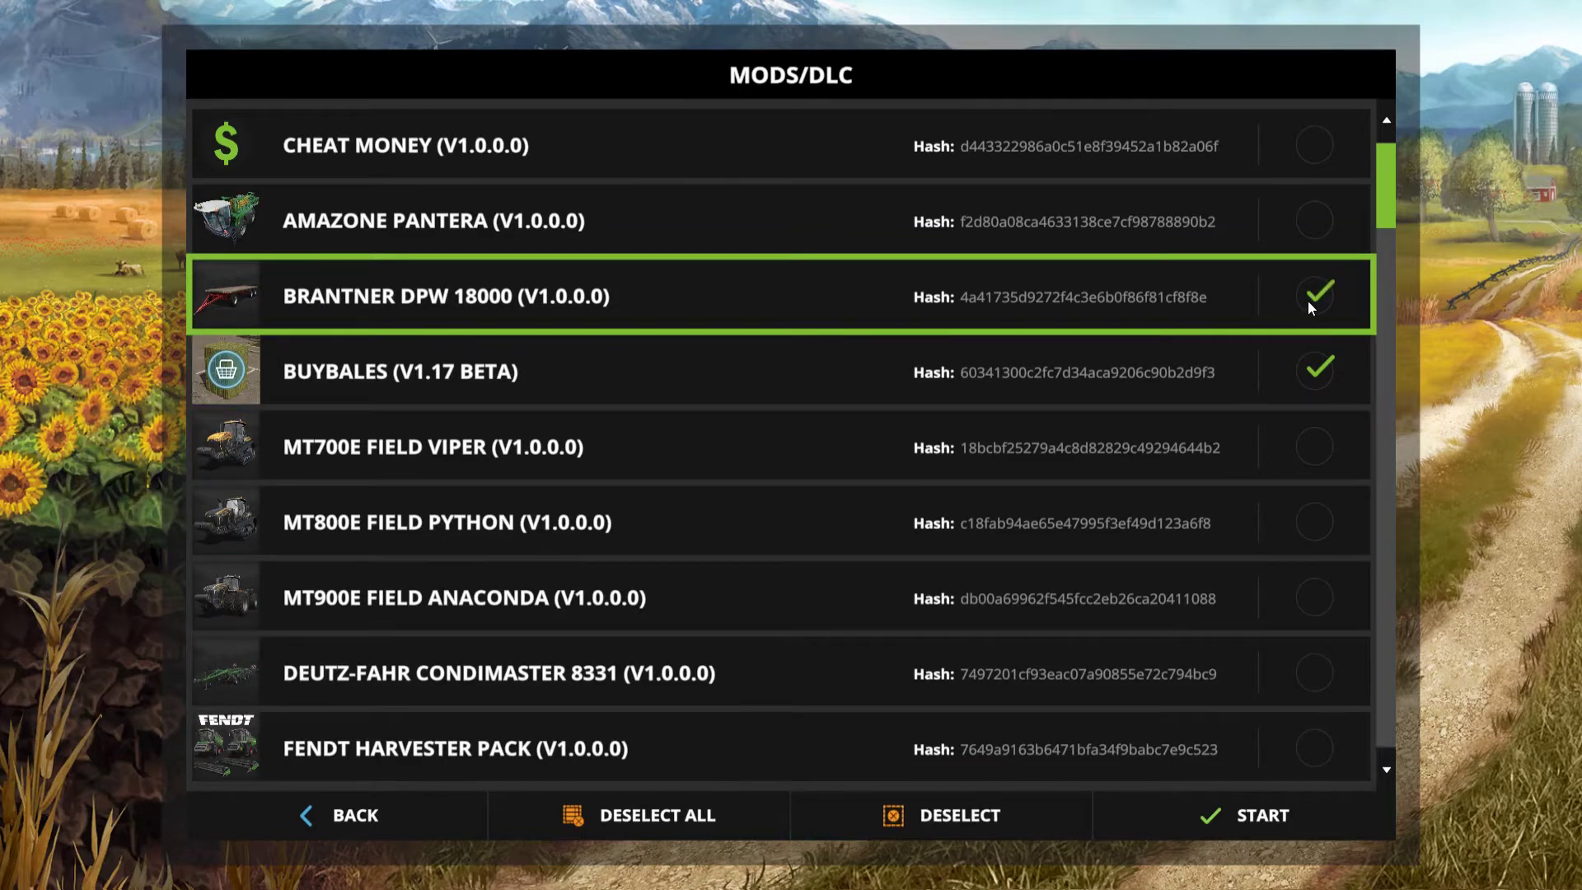
left_click(1222, 393)
left_click(384, 800)
- Enter ModHub from the main menu and show the Latest mods grid
left_click(690, 423)
left_click(577, 813)
left_click(710, 424)
left_click(553, 192)
scroll(928, 383, "down", 2)
scroll(928, 383, "down", 1)
scroll(929, 384, "down", 1)
scroll(928, 384, "down", 1)
scroll(928, 383, "down", 1)
- Install the RealClock mod from its ModHub page and dismiss the download notice
left_click(799, 304)
left_click(800, 304)
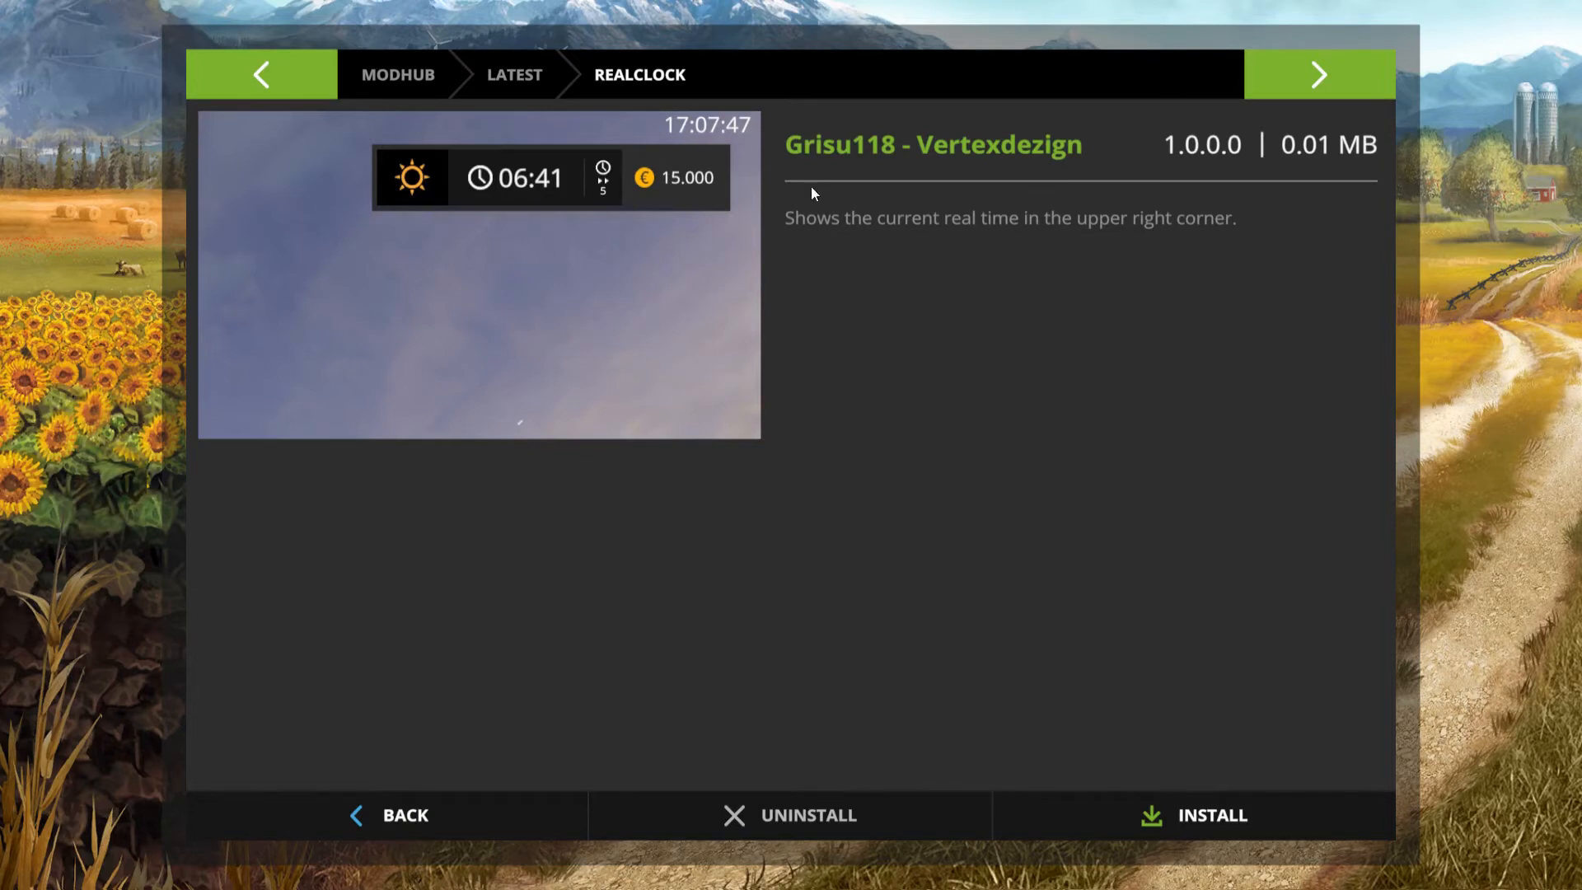
left_click(1145, 808)
left_click(809, 566)
scroll(974, 564, "up", 2)
- Leave ModHub and return to the main menu
left_click(704, 822)
left_click(704, 822)
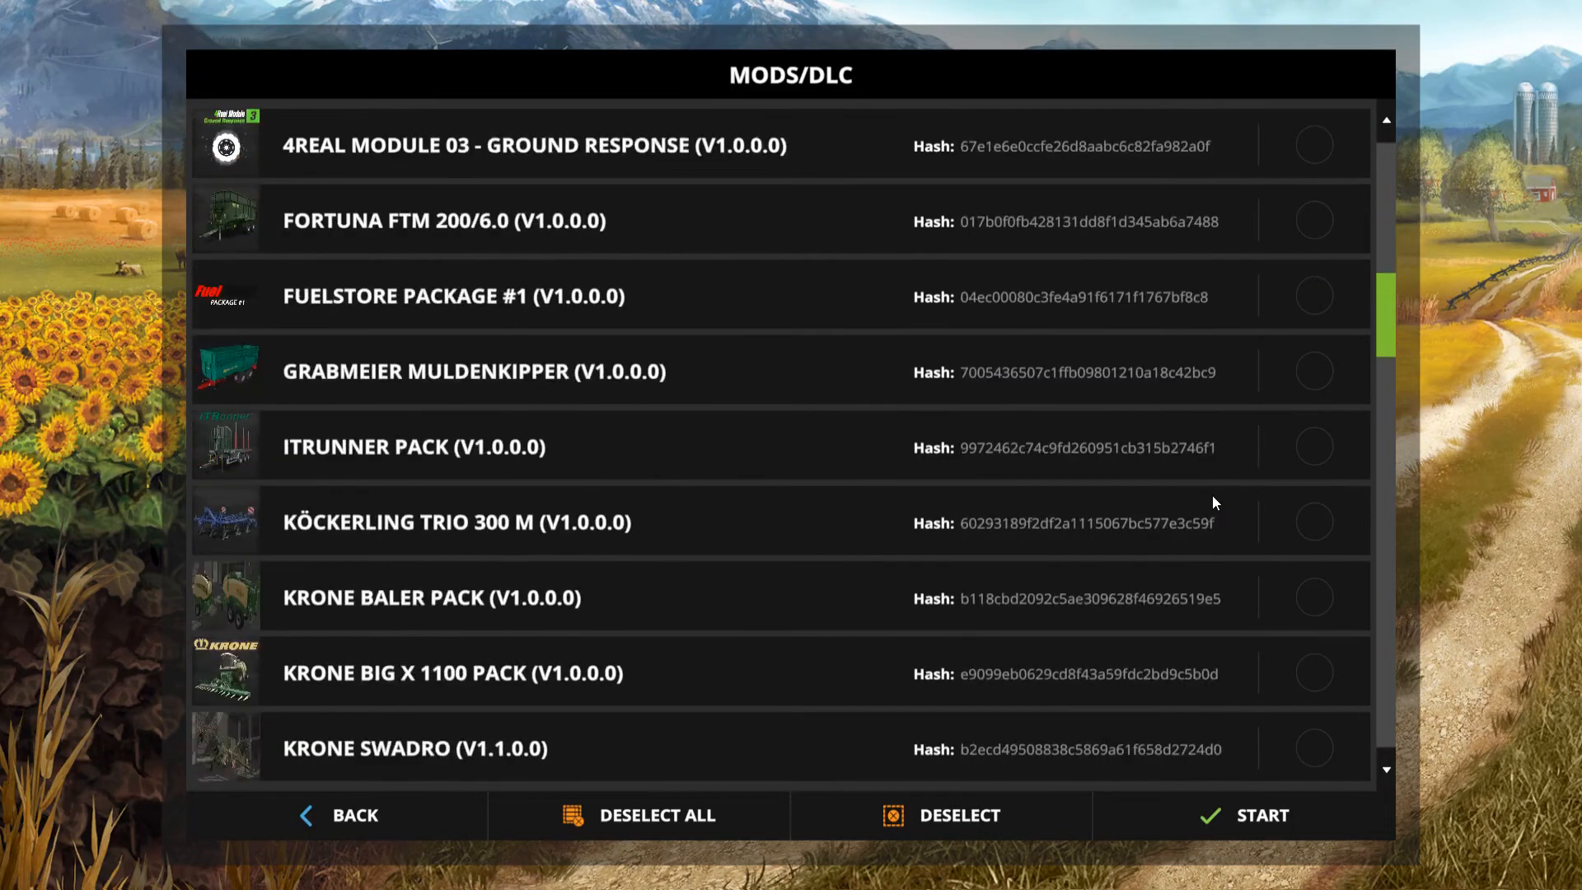
scroll(1213, 495, "down", 1)
scroll(1212, 495, "down", 5)
scroll(1213, 494, "down", 4)
scroll(1212, 495, "down", 3)
scroll(1213, 495, "down", 4)
scroll(1213, 495, "down", 3)
- Enable REALCLOCK MOD for the save and start into the Sosnovka game
left_click(883, 537)
left_click(1190, 519)
left_click(1265, 828)
left_click(1260, 830)
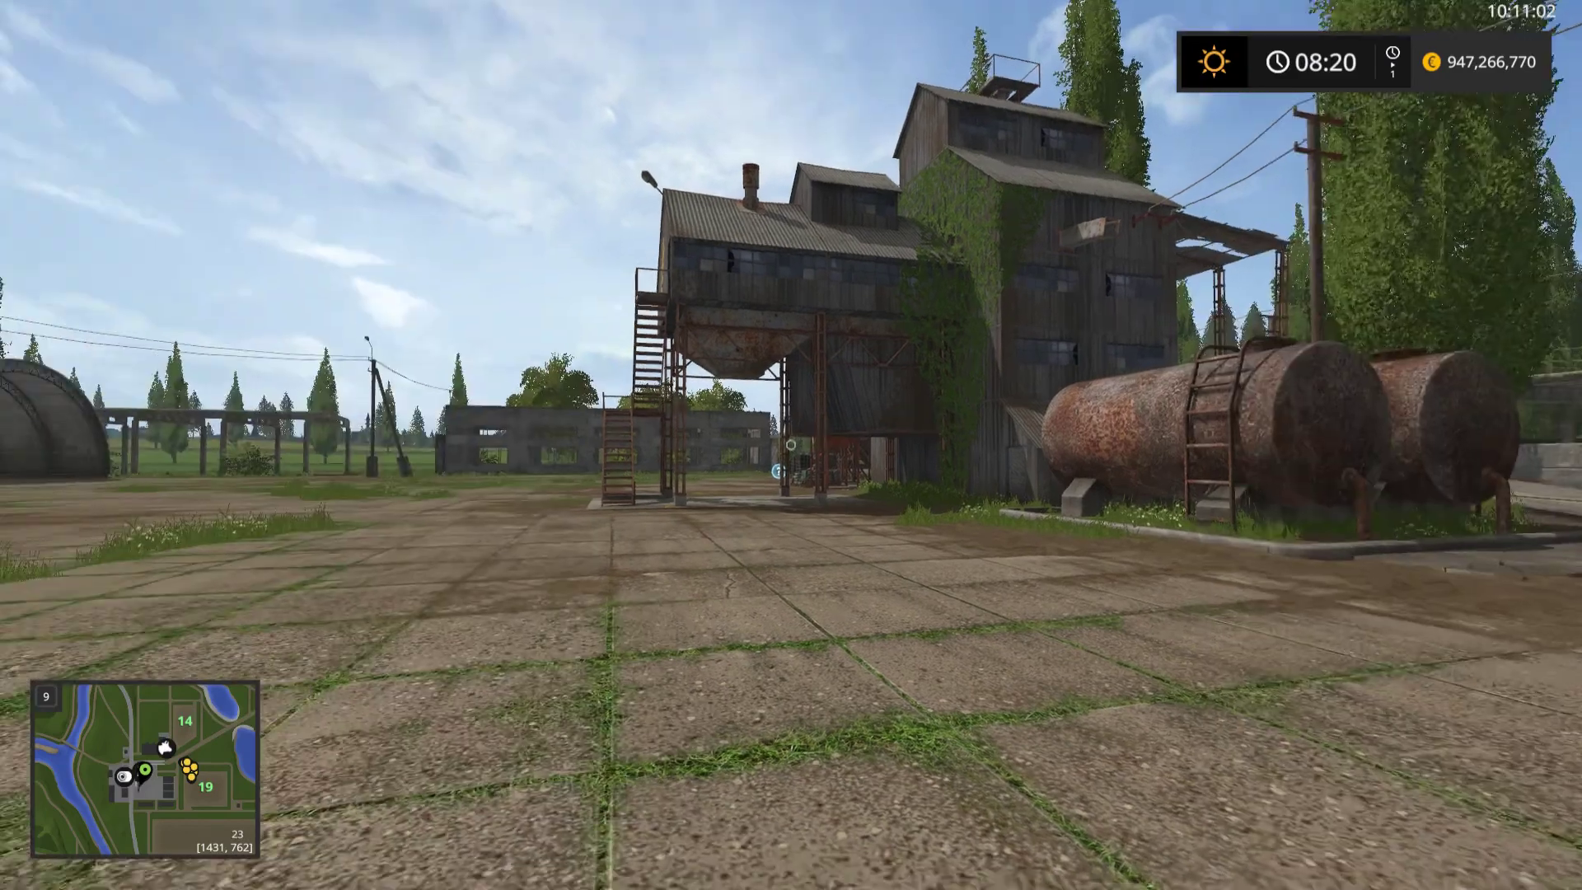
- Walk toward the farm buildings and bring up the shop with P
key("w")
key("w")
key("w")
key("p")
scroll(1186, 509, "down", 5)
- Step from Animals through the shop categories to Pallets with the €5,200 Stack of straw bales
left_click(520, 524)
scroll(1052, 417, "down", 2)
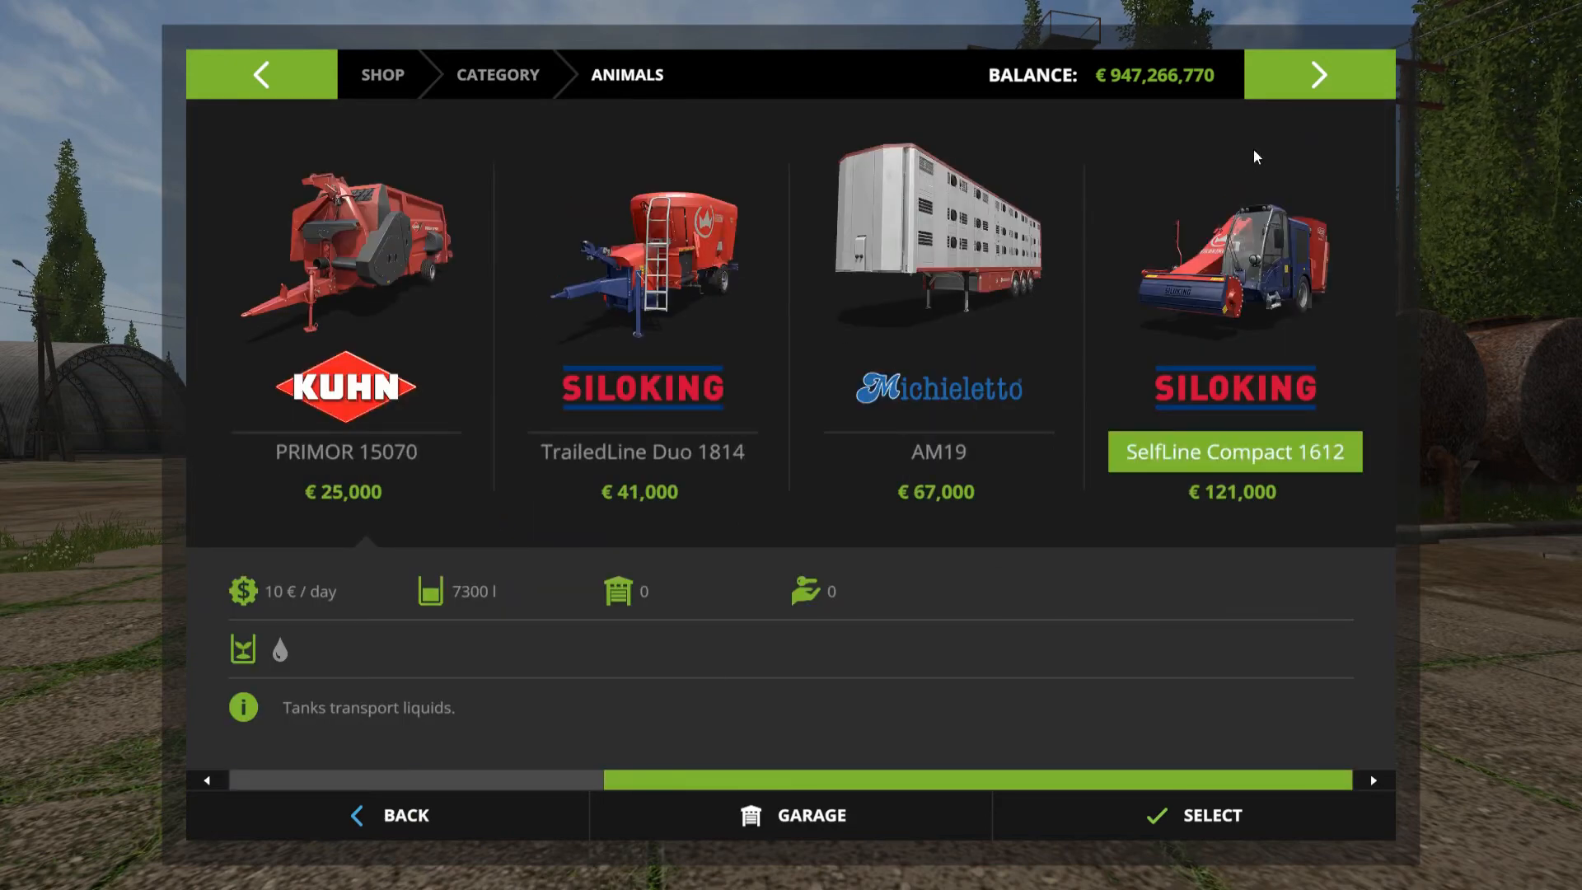
left_click(1321, 75)
left_click(1353, 86)
left_click(1351, 87)
left_click(1310, 81)
left_click(1251, 371)
key("e")
scroll(1184, 275, "down", 3)
scroll(767, 408, "up", 1)
scroll(1236, 305, "down", 2)
scroll(1238, 306, "up", 3)
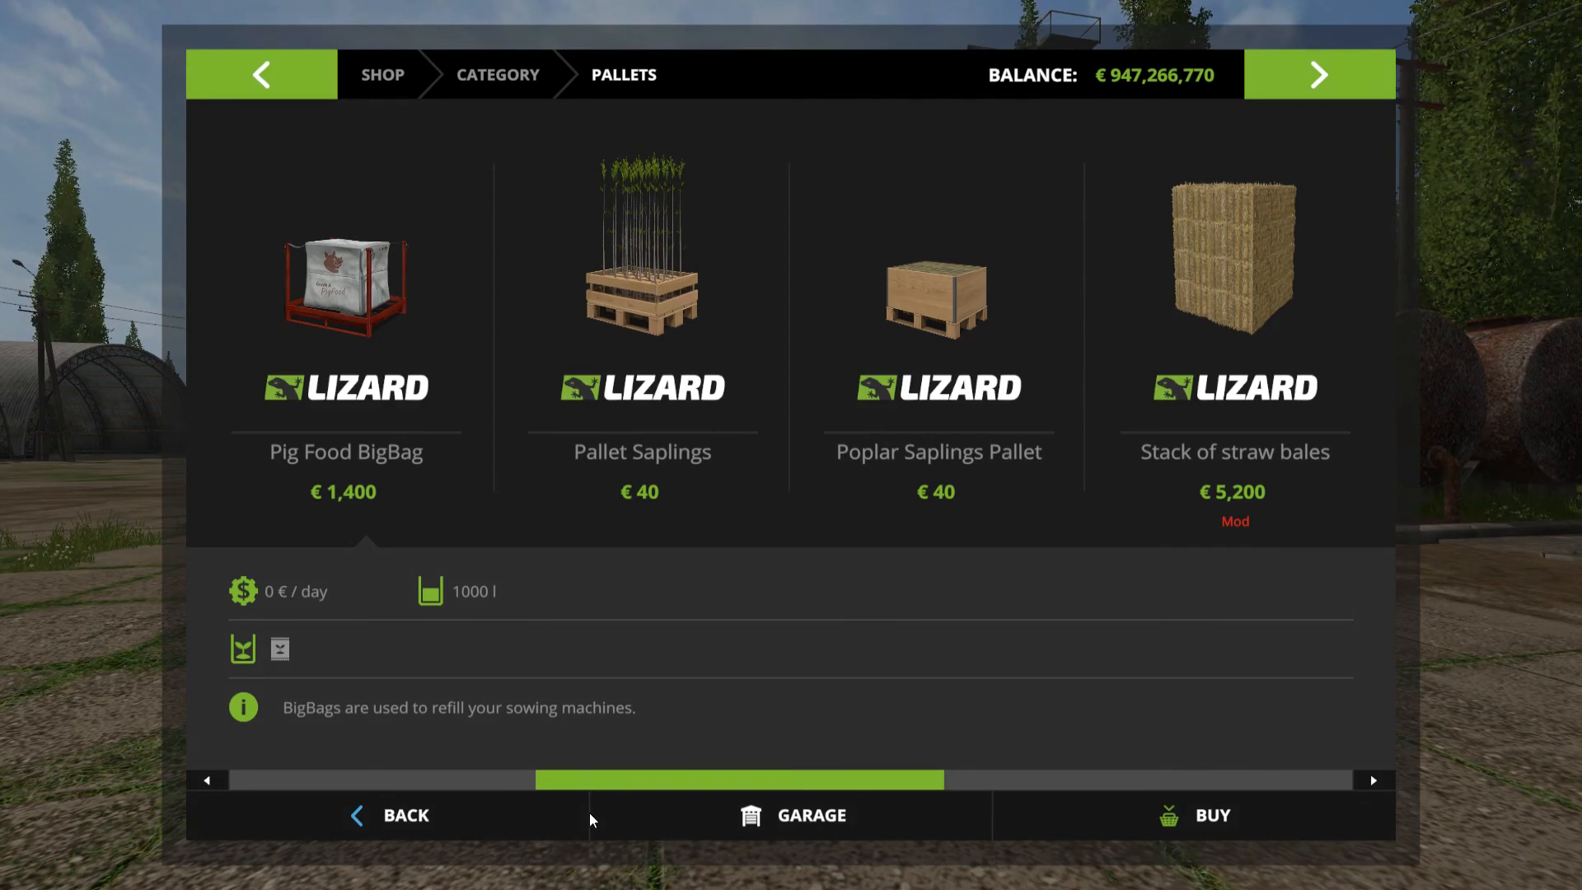